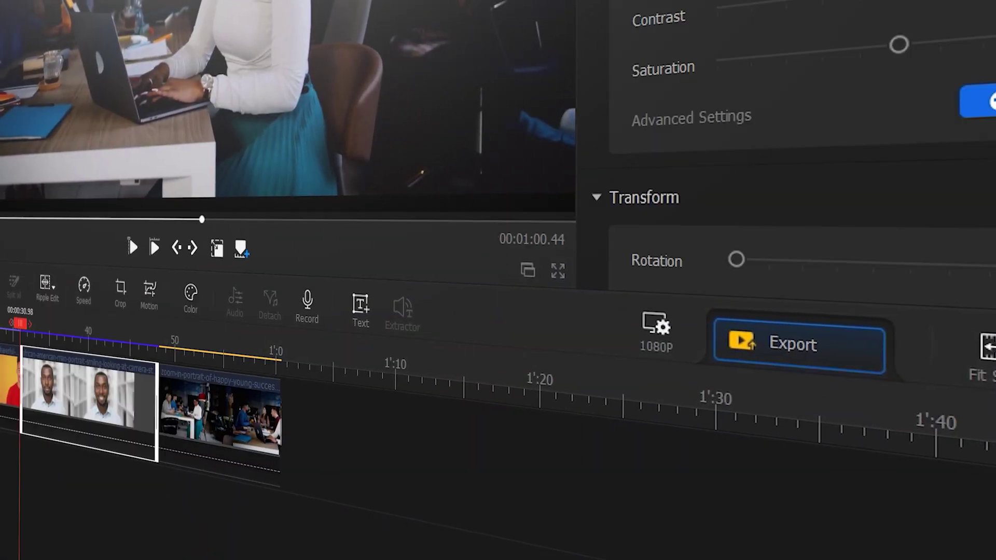
Drop a library clip after the first clip, then move the smiling man and teenage students clips earlier.
left_click_drag(187, 363, 177, 410)
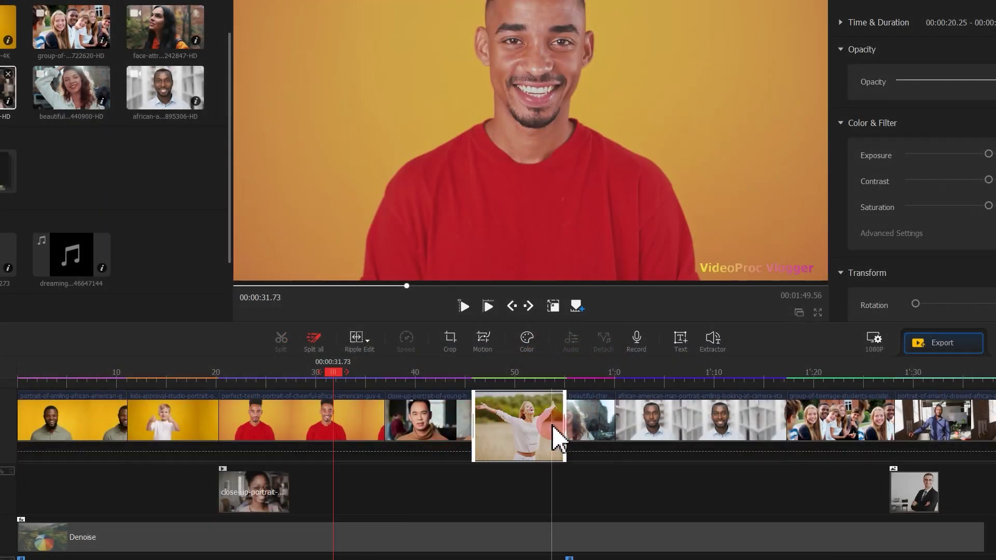
left_click_drag(641, 434, 605, 444)
left_click_drag(842, 431, 518, 433)
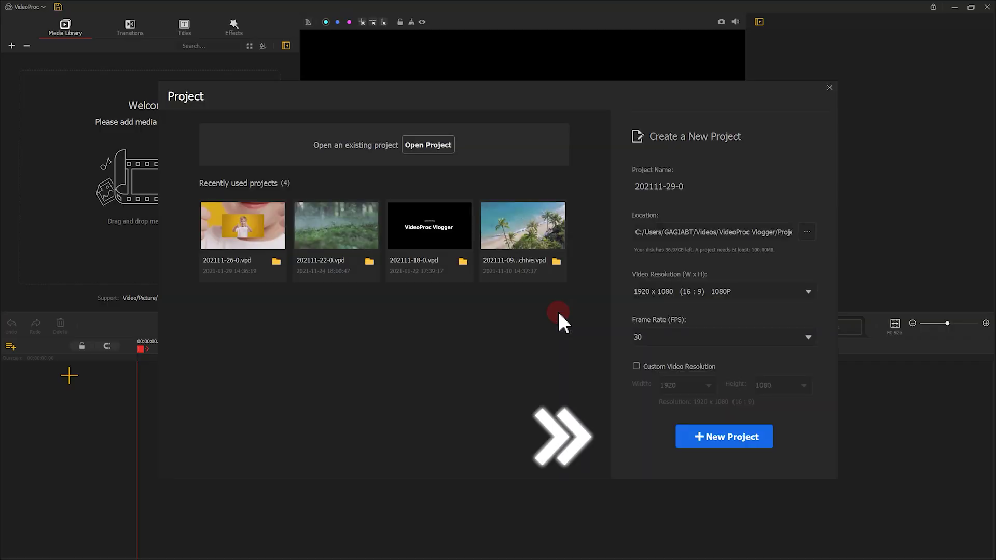
Create a new empty project and import every file from the Clips folder into the Media Library.
left_click(735, 436)
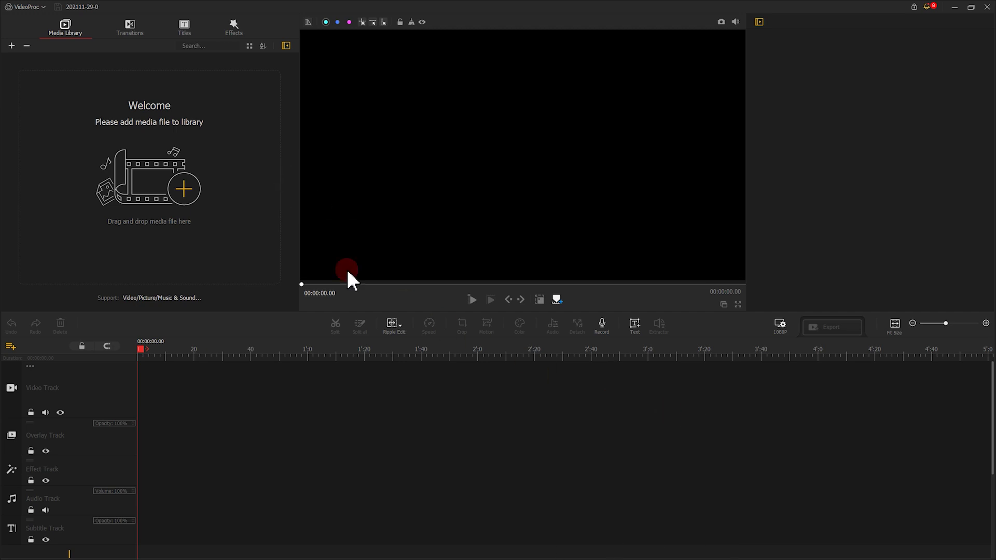
left_click(185, 191)
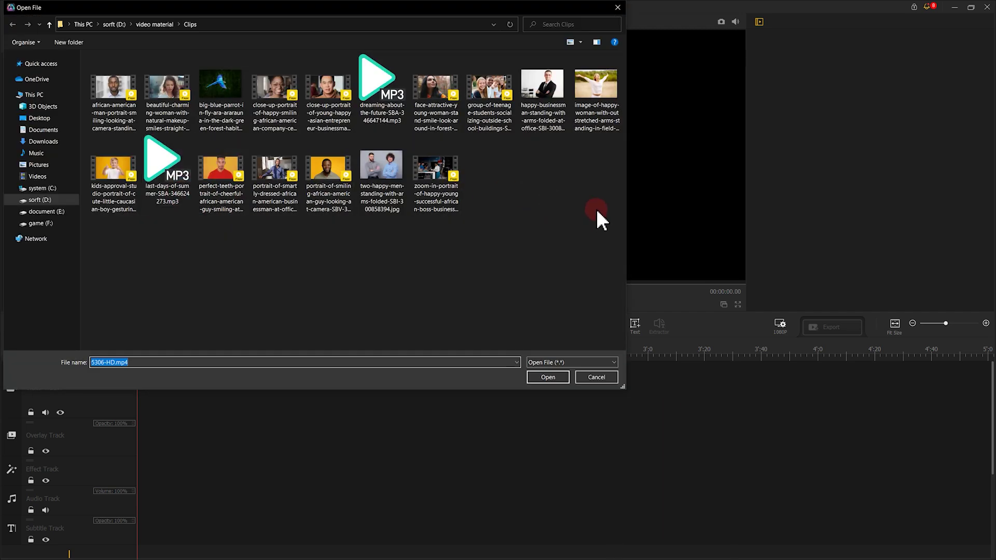
left_click_drag(597, 208, 139, 89)
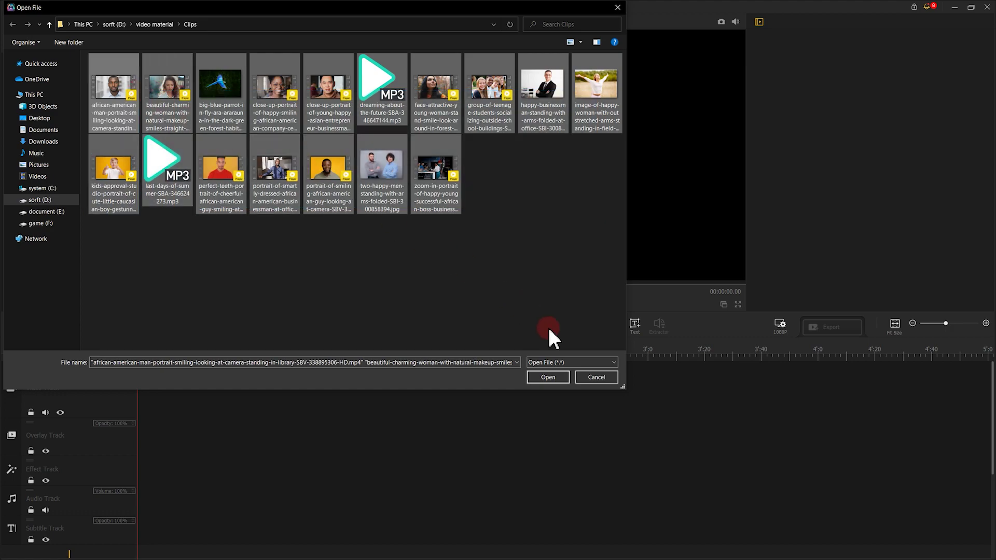
left_click(548, 378)
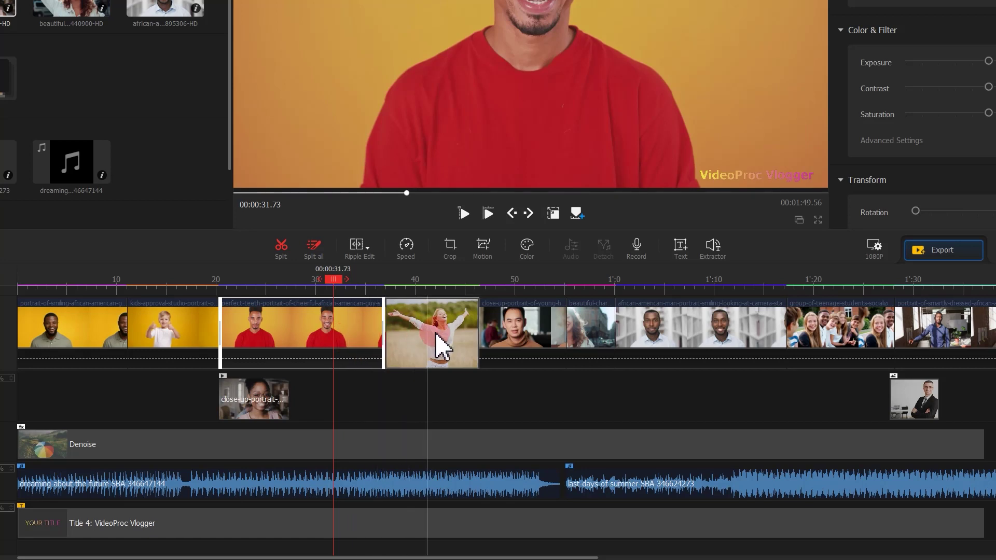
Shuffle the video track so the students clip precedes the woman, who lands before the smiling man clips.
left_click_drag(444, 334, 554, 332)
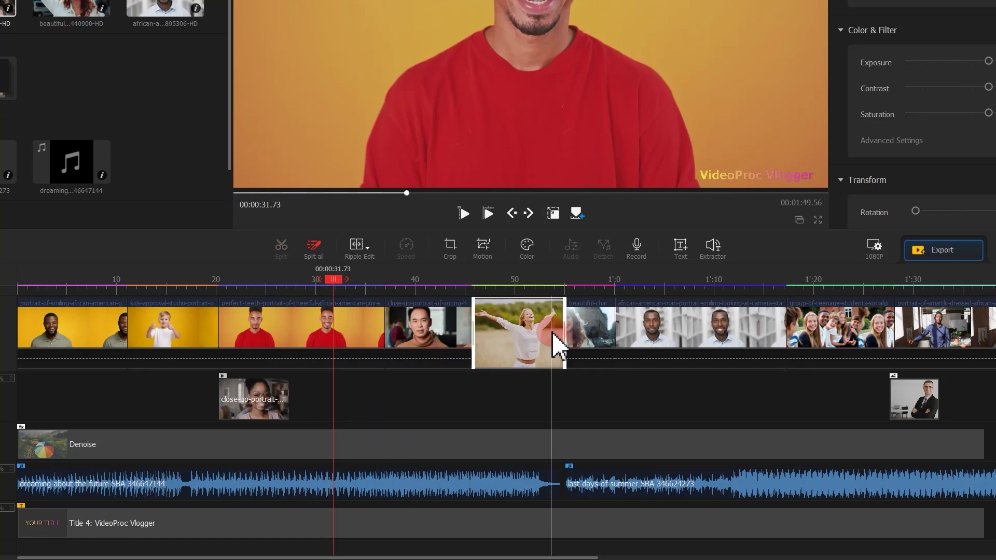
left_click_drag(637, 342, 602, 351)
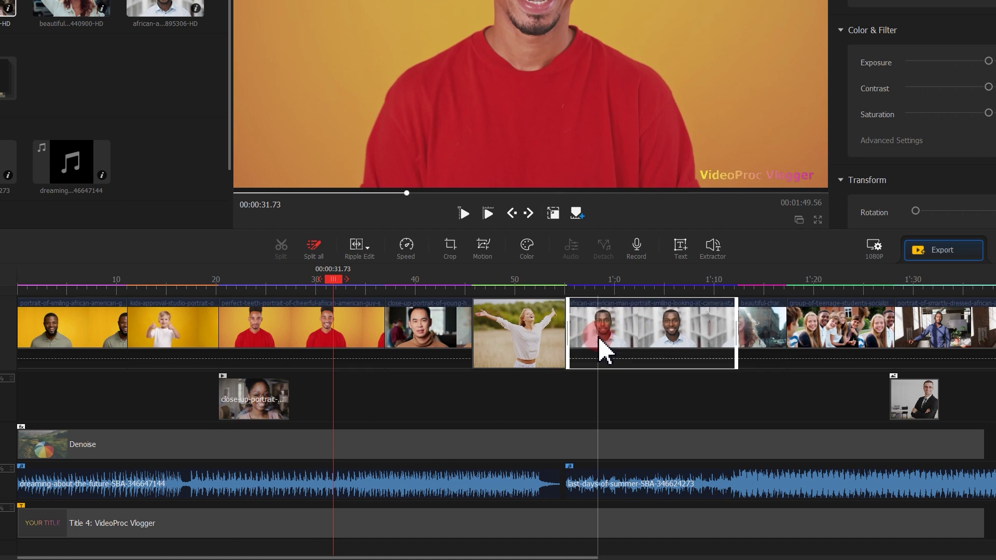
left_click_drag(844, 337, 521, 351)
left_click_drag(651, 358, 605, 337)
left_click_drag(490, 345, 563, 337)
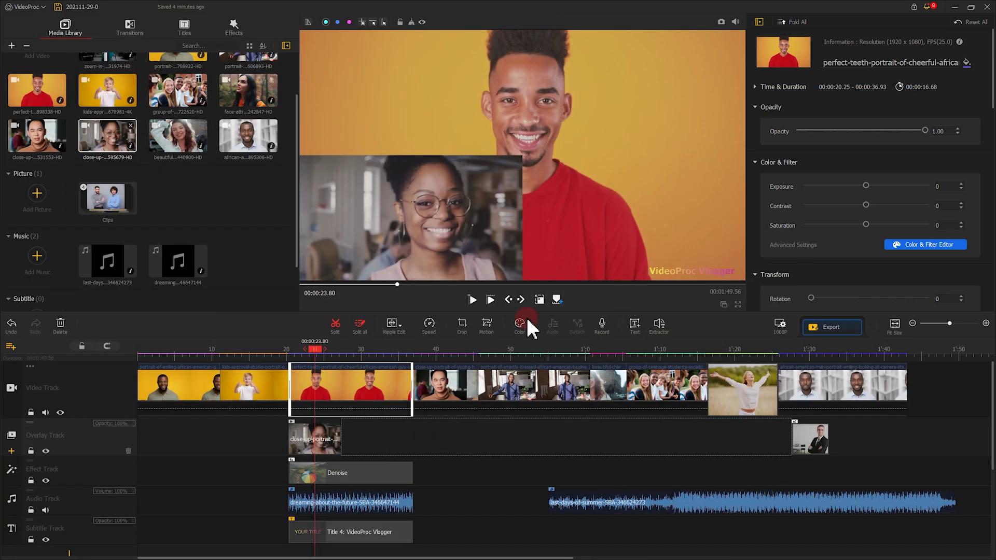
Move the red-shirt clip after the close-up, aligning its overlay, Denoise, music and title beneath it.
left_click_drag(340, 386, 409, 381)
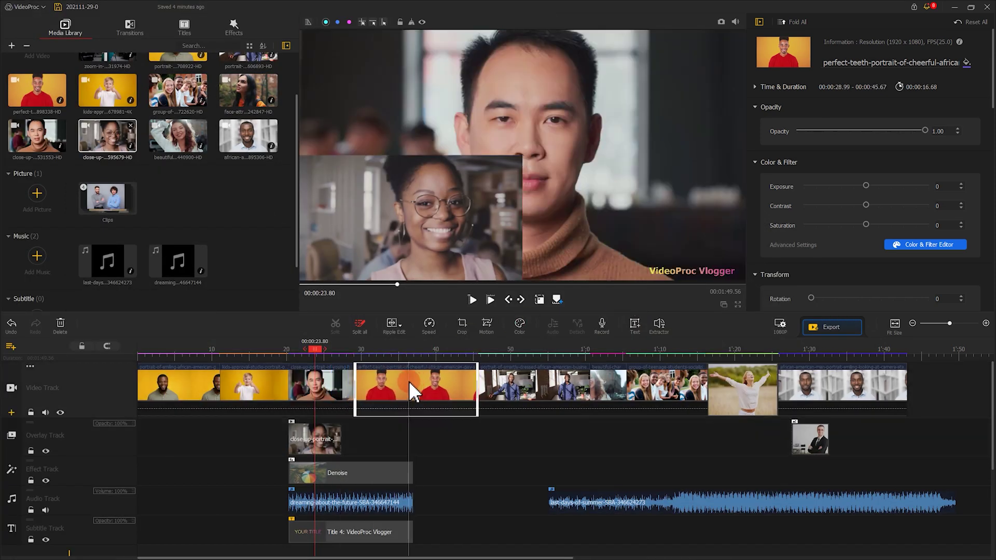
left_click_drag(342, 420, 388, 431)
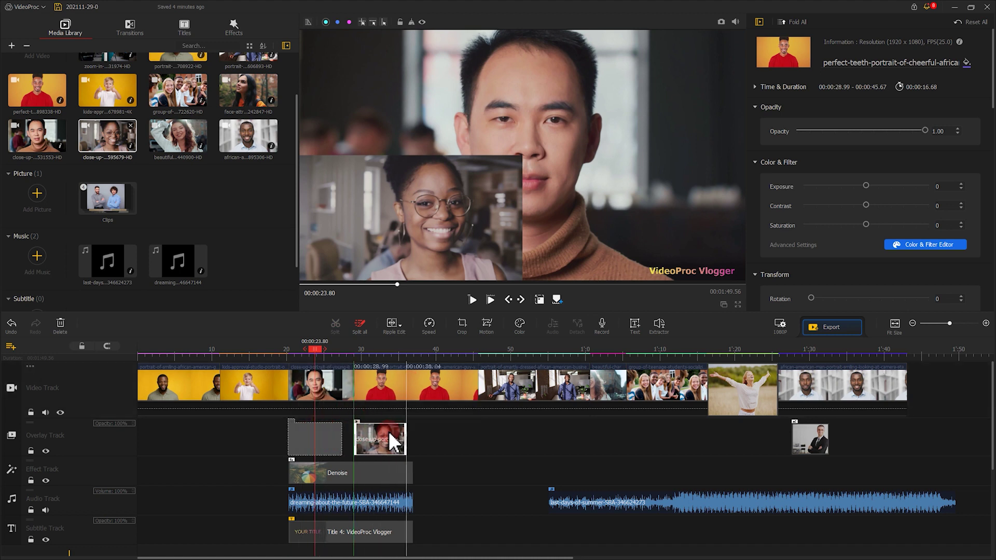
left_click_drag(326, 465, 367, 471)
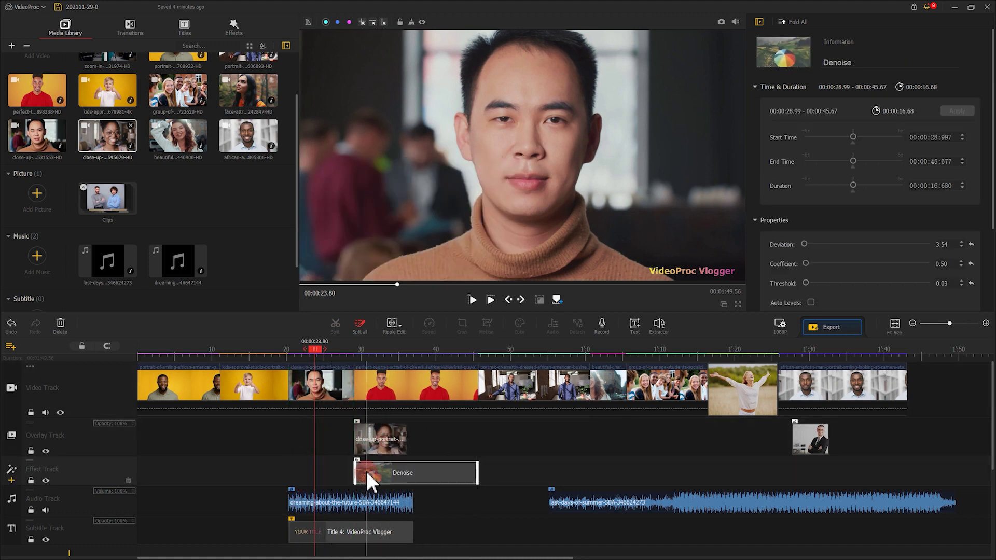
left_click_drag(312, 507, 376, 507)
left_click_drag(325, 528, 380, 533)
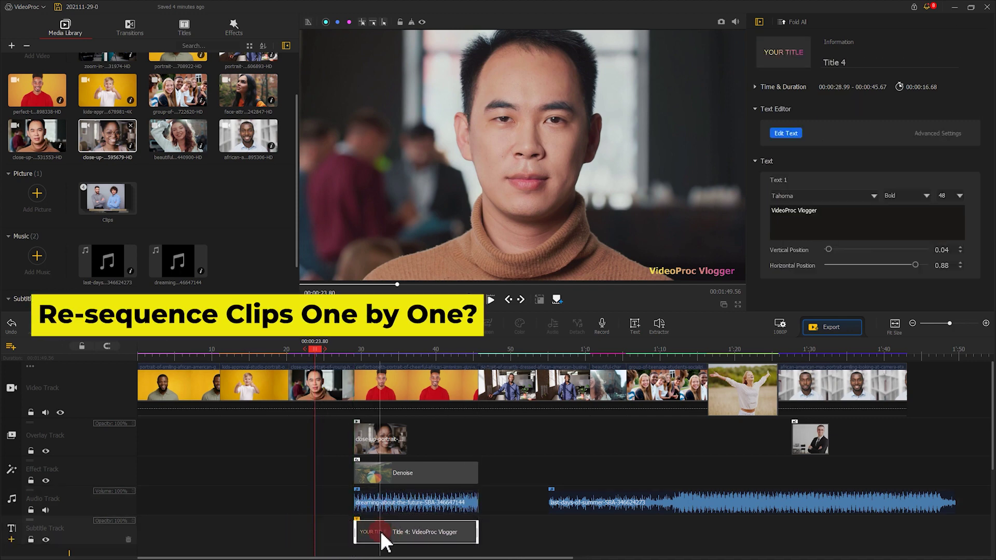
Shift the red-shirt clip and its overlay, Denoise, music and title to about 1:09.
left_click_drag(409, 388, 714, 387)
left_click_drag(383, 444, 681, 438)
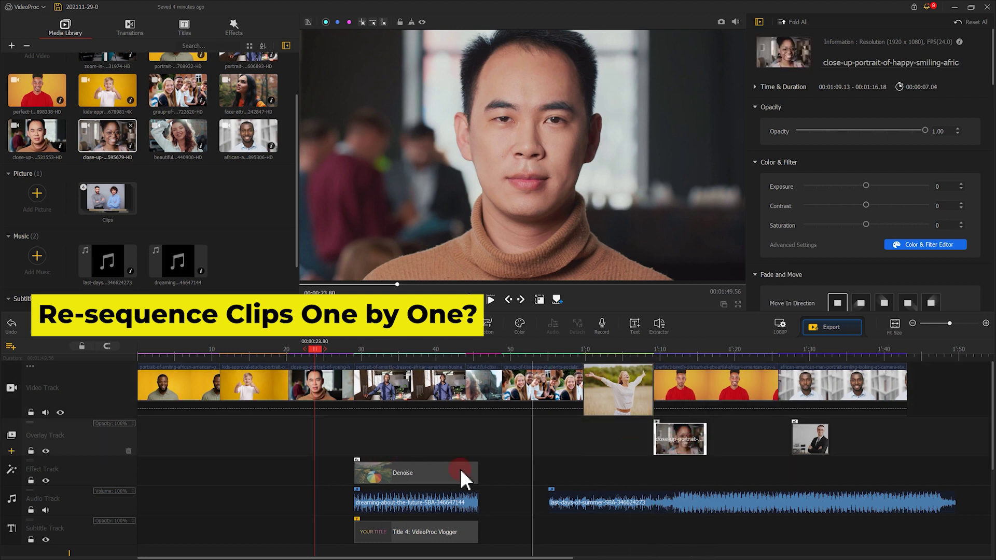
left_click_drag(460, 469, 692, 471)
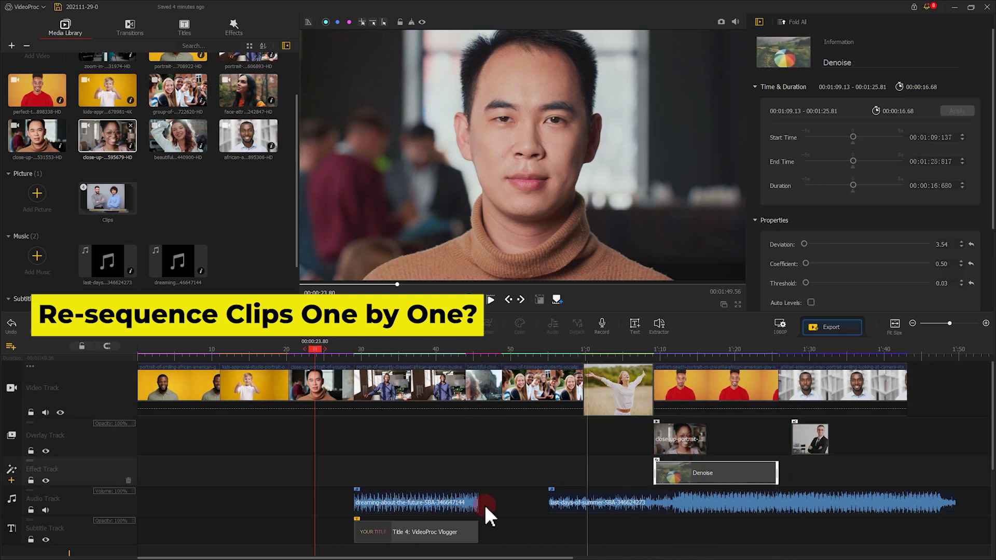
left_click_drag(438, 506, 712, 506)
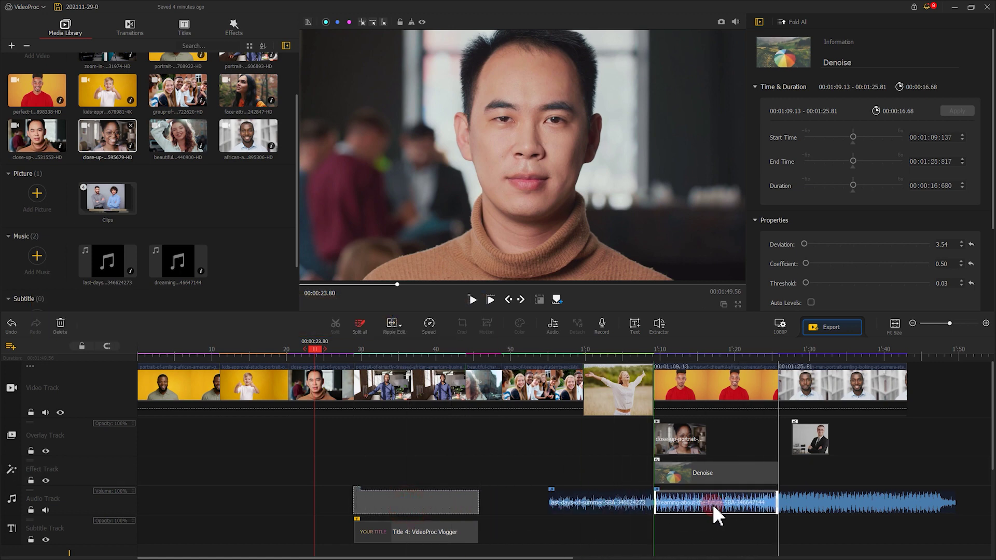
left_click_drag(473, 528, 717, 538)
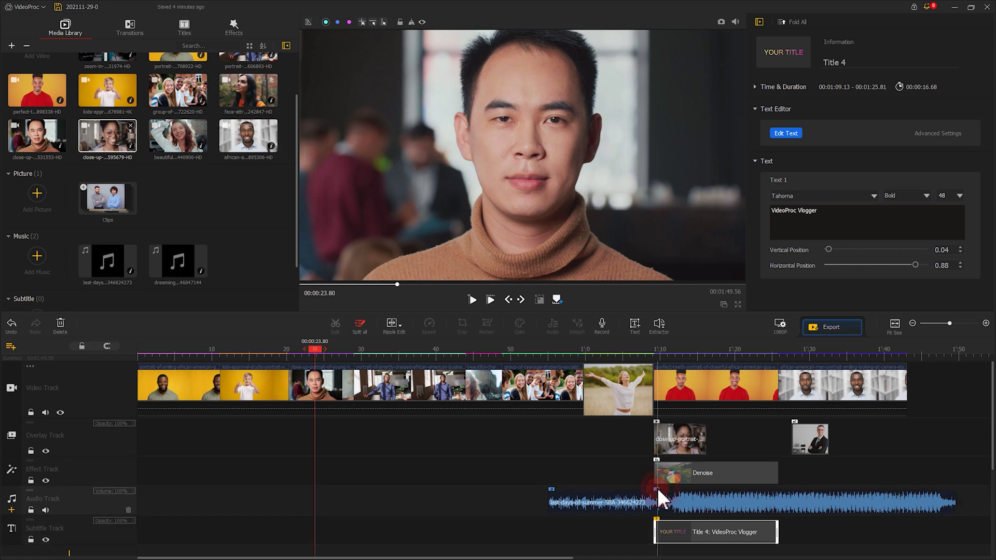
left_click(659, 492)
left_click_drag(619, 515, 291, 514)
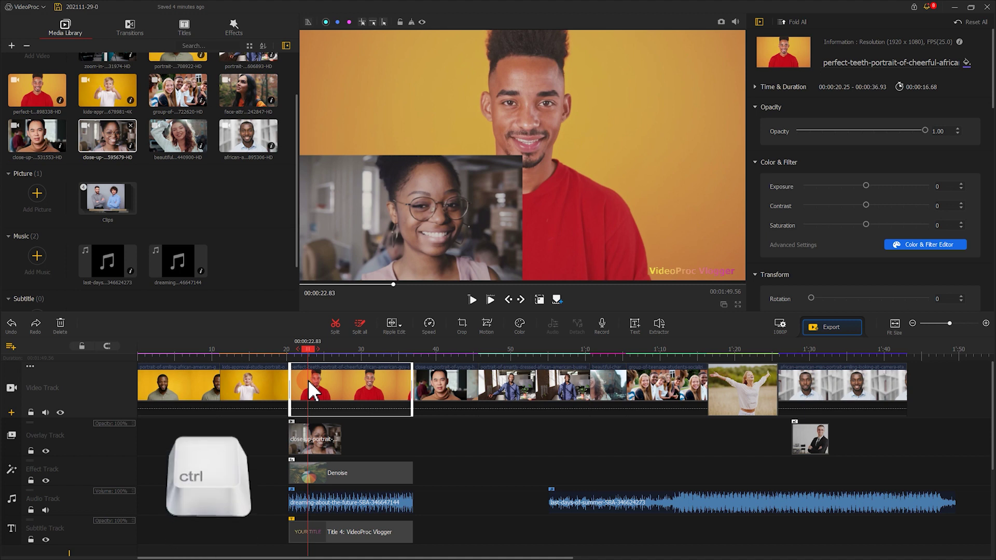
Multi-select the red-shirt clip with its overlay, Denoise, music and title, and drag them to about 29 s.
left_click(310, 441, "ctrl")
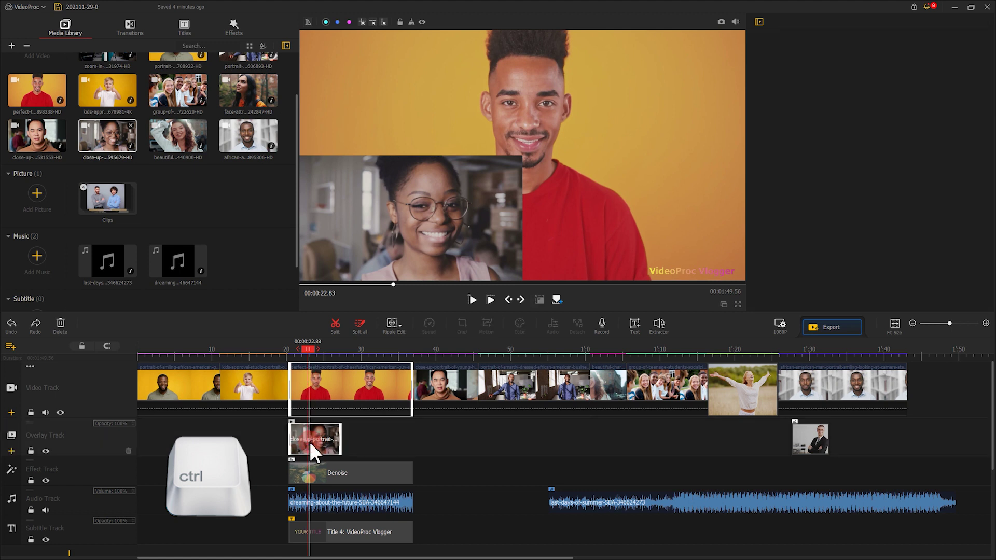
left_click(313, 465, "ctrl")
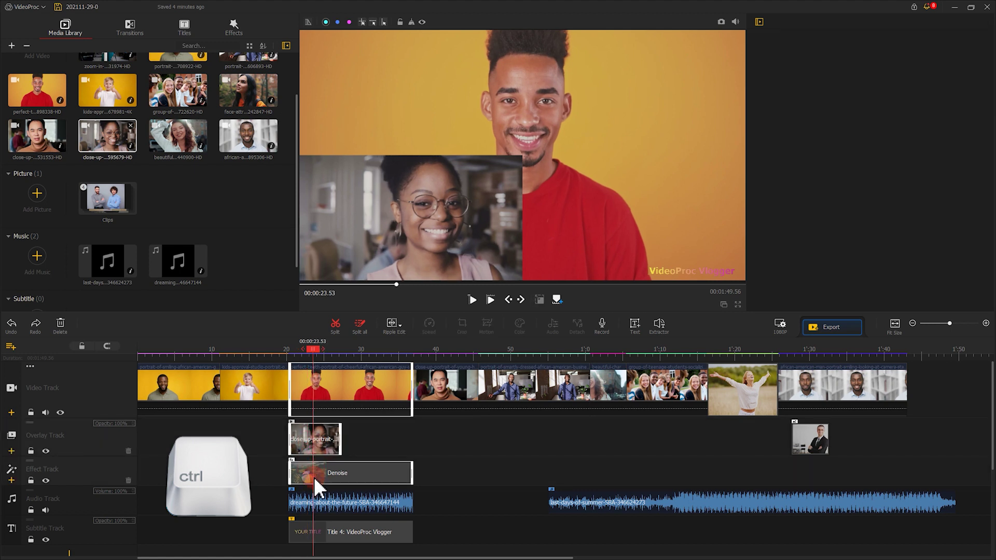
left_click(311, 501, "ctrl")
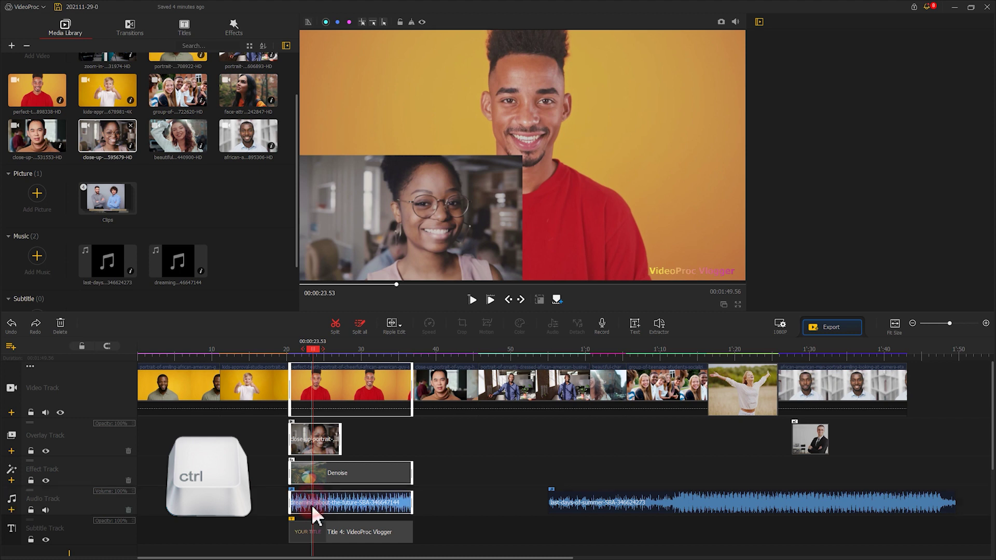
left_click(314, 534, "ctrl")
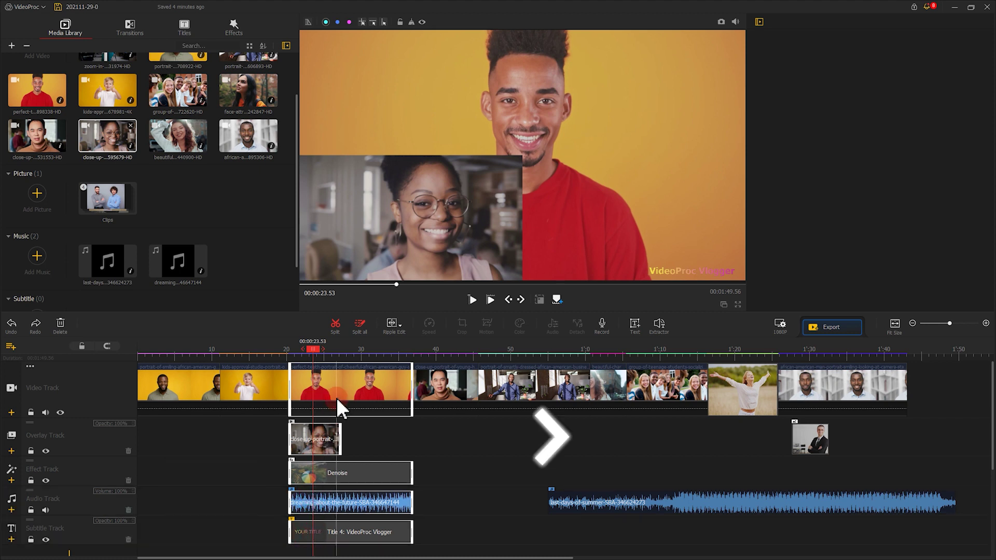
left_click_drag(337, 398, 369, 399)
left_click_drag(369, 398, 378, 396)
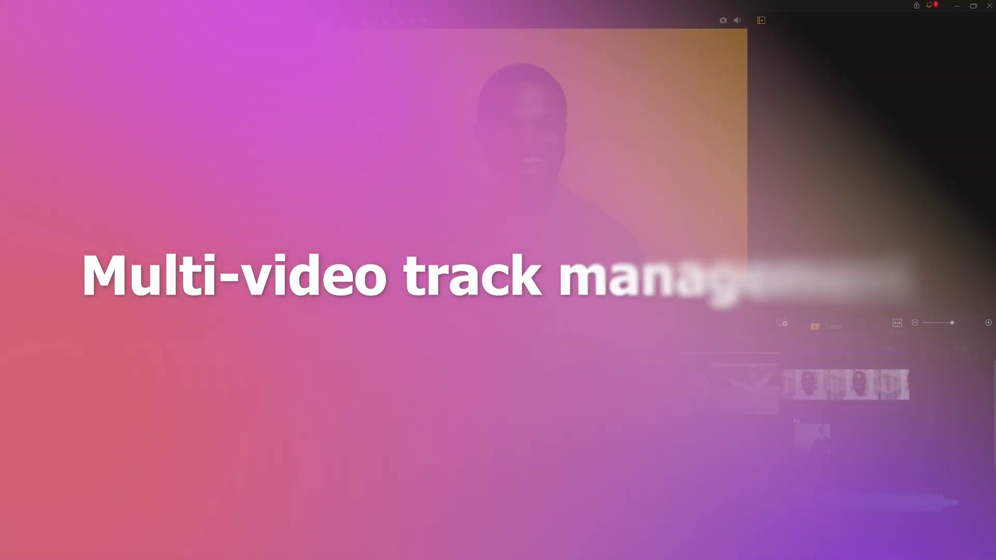
Add Overlay Track1, Effect Track1, Audio Track1 and Subtitle Track1 to the timeline.
left_click(105, 389)
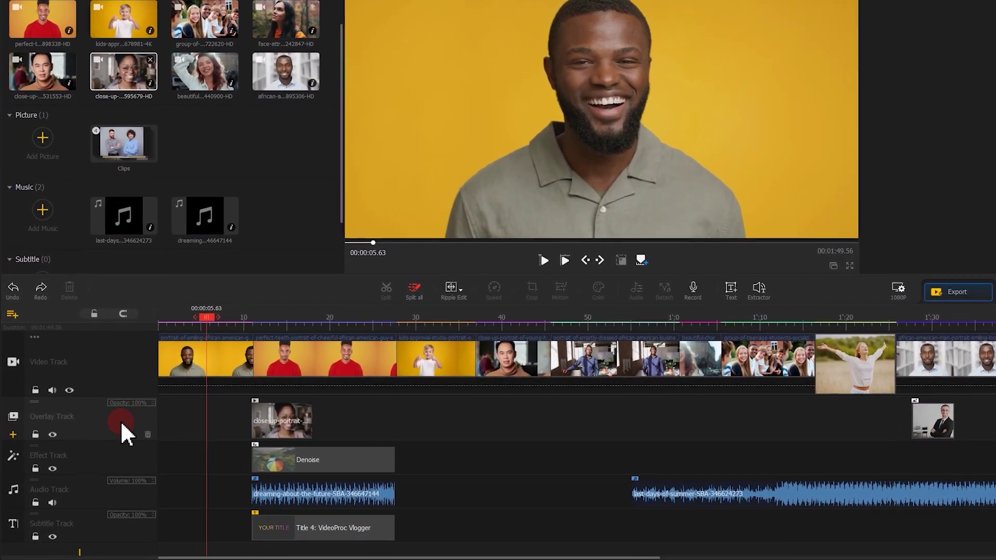
left_click(113, 467)
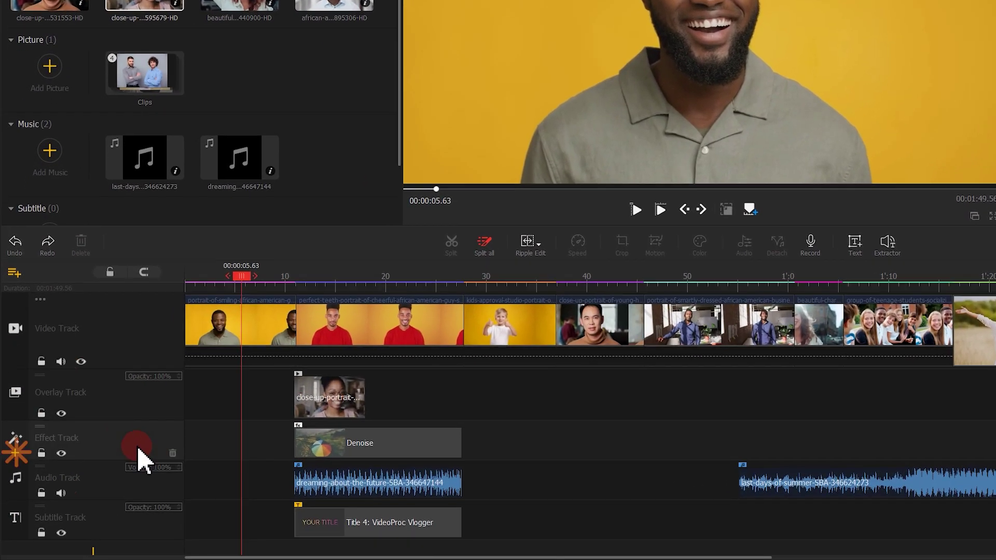
left_click(138, 474)
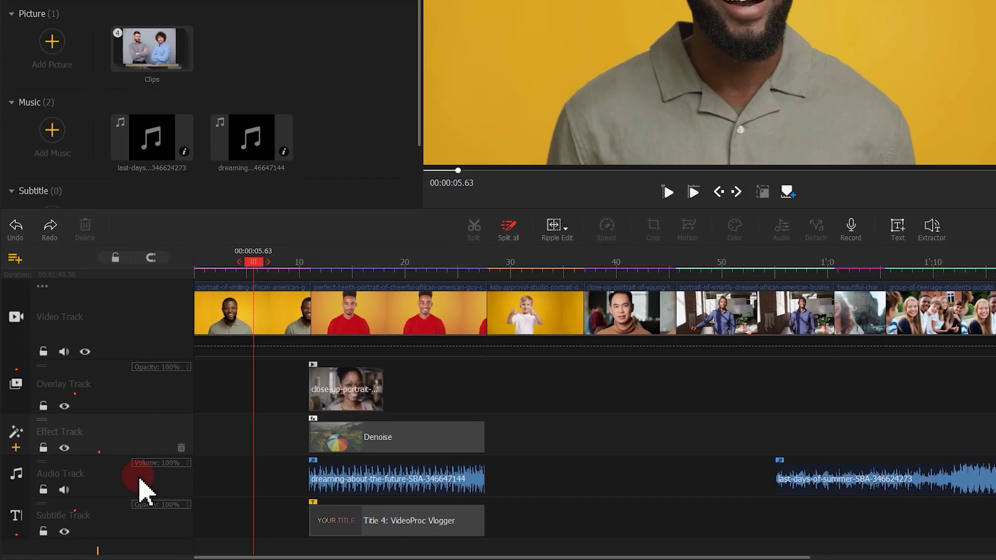
left_click(153, 514)
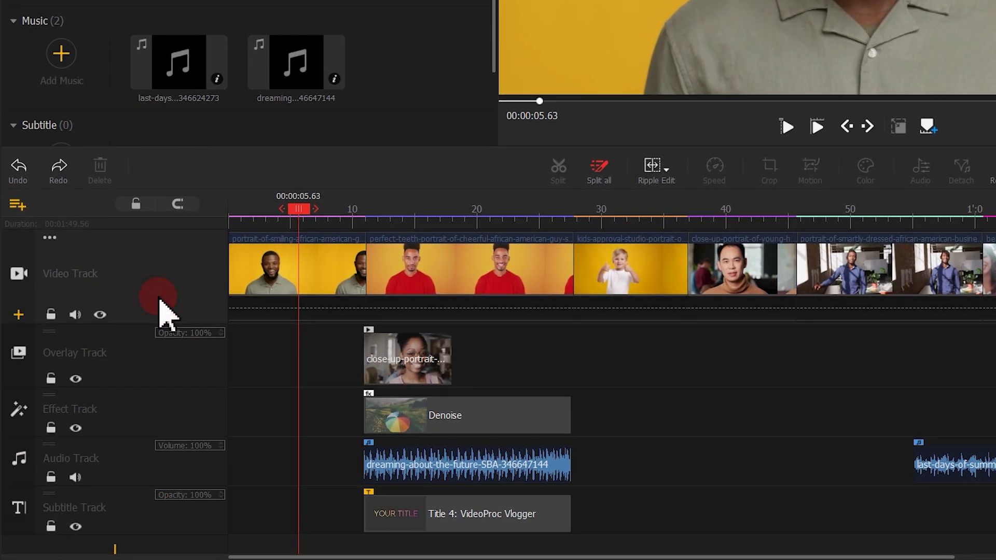
left_click(18, 315)
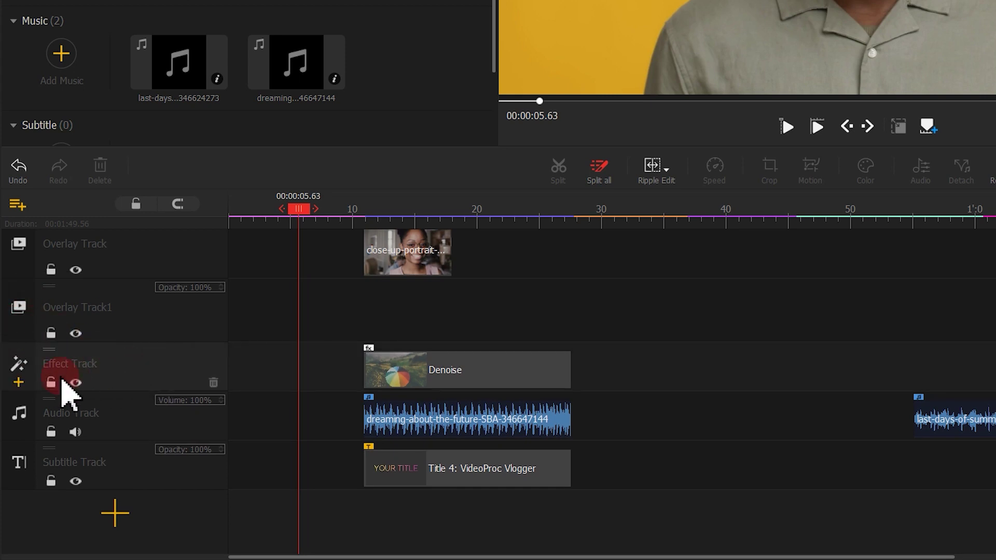
left_click(20, 384)
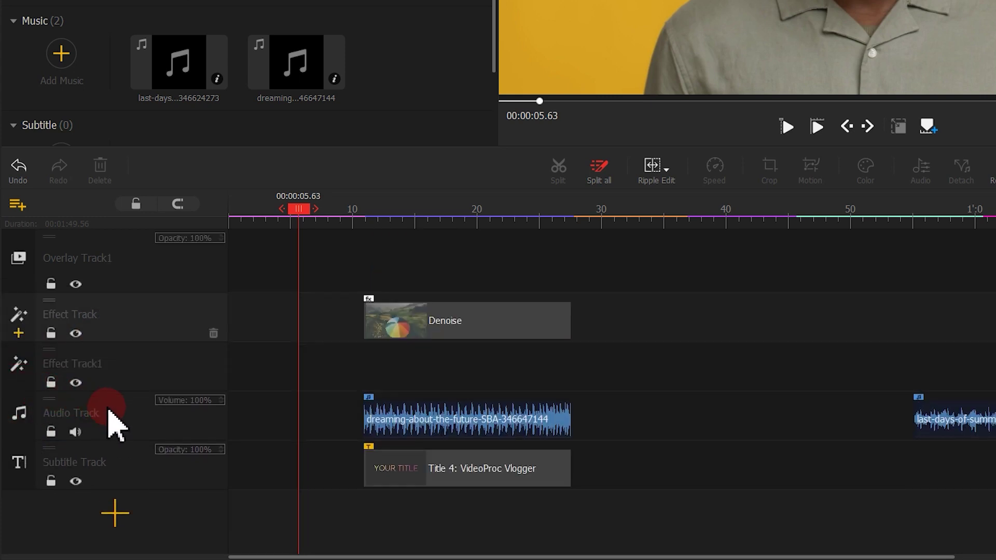
left_click(20, 432)
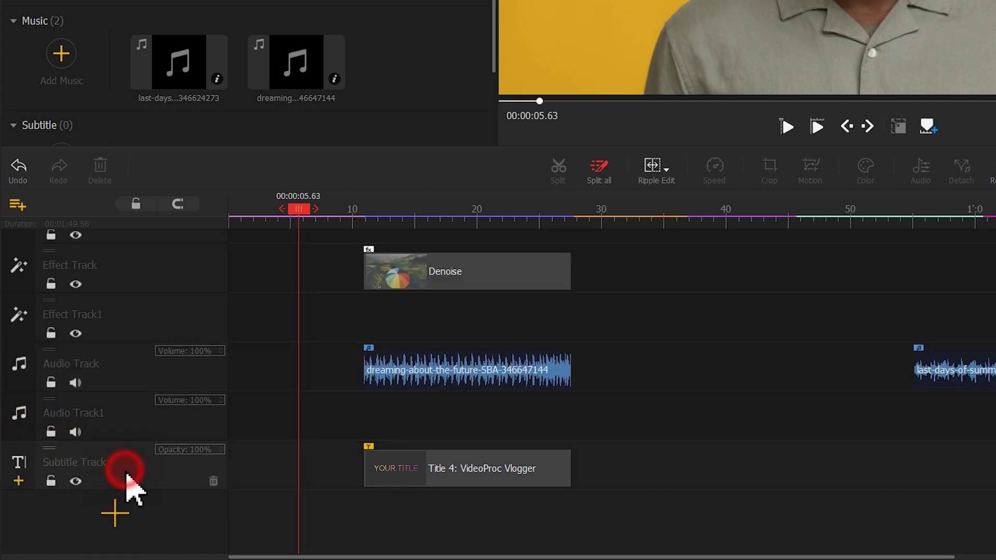
left_click(19, 482)
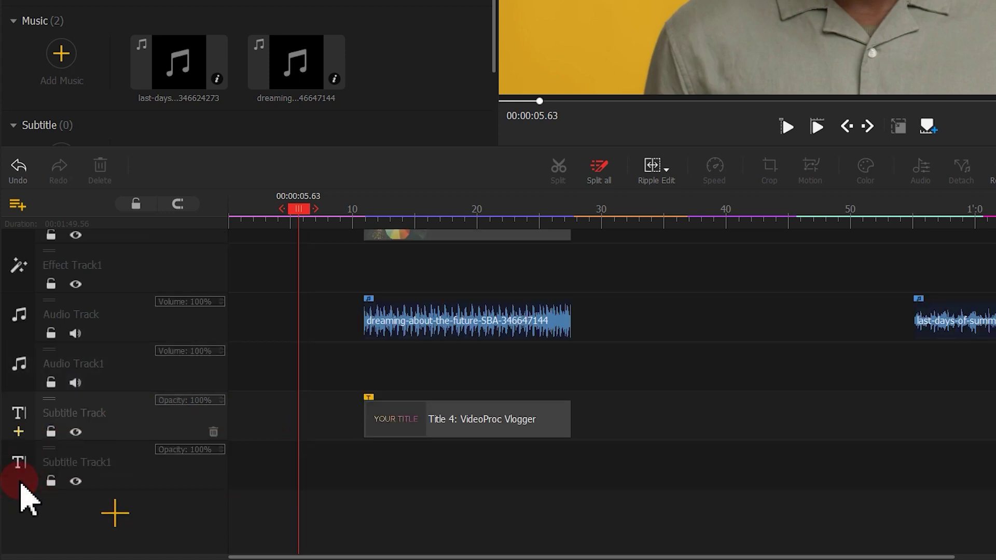
Add one more empty track, then remove all empty tracks with Delete Empty Track.
left_click(117, 516)
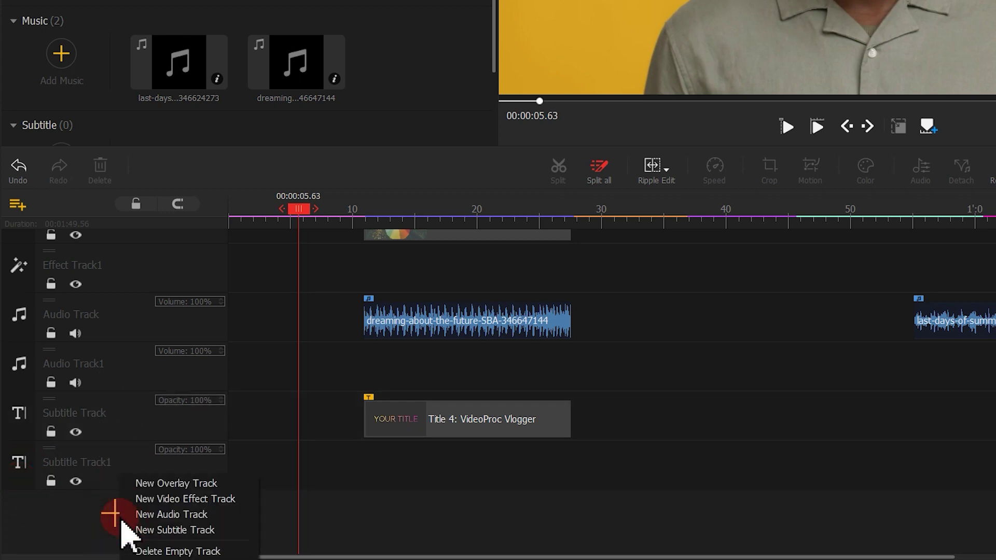
left_click(176, 484)
scroll(177, 504, "down", 2)
left_click(117, 515)
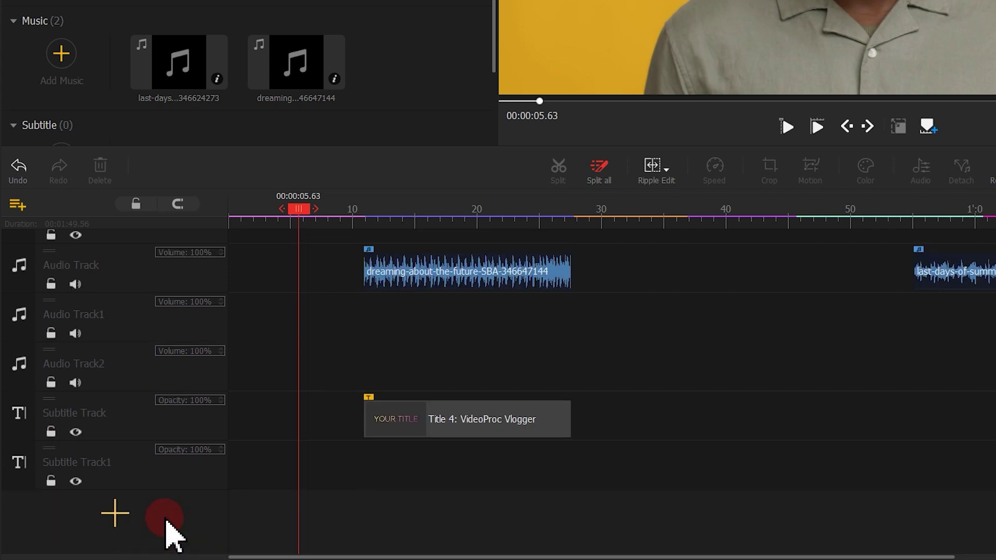
left_click(115, 513)
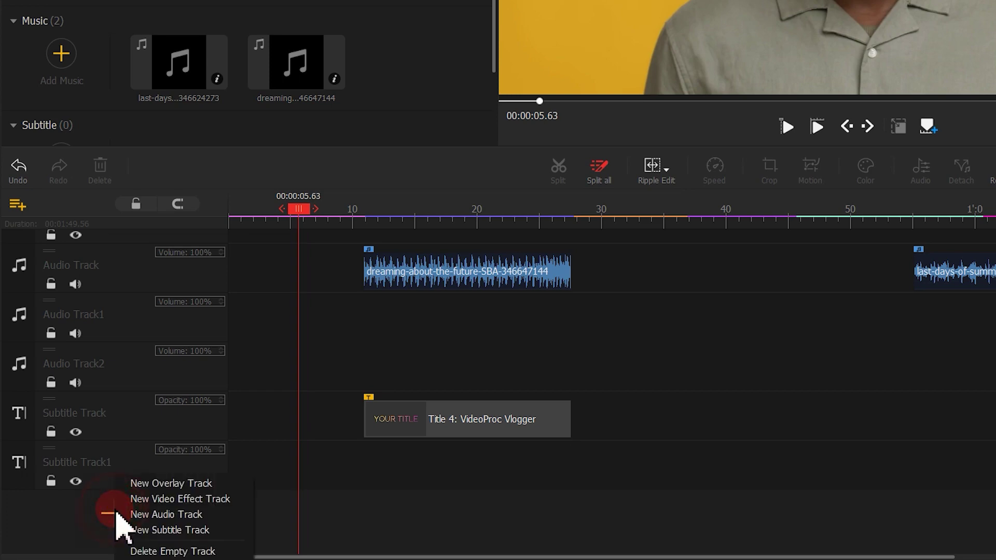
left_click(162, 548)
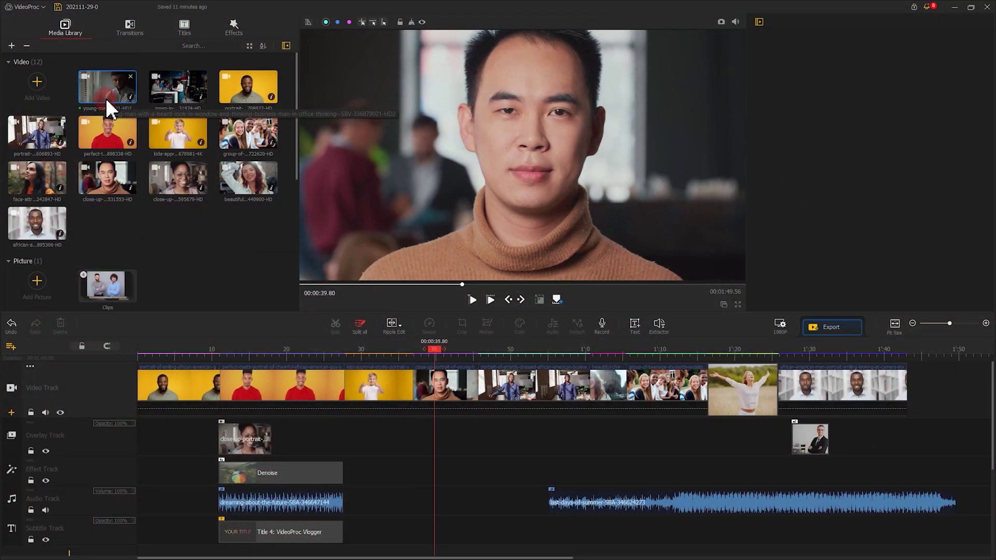
Drop the bearded man by the window clip onto the video track after the kids clip.
left_click_drag(106, 99, 431, 367)
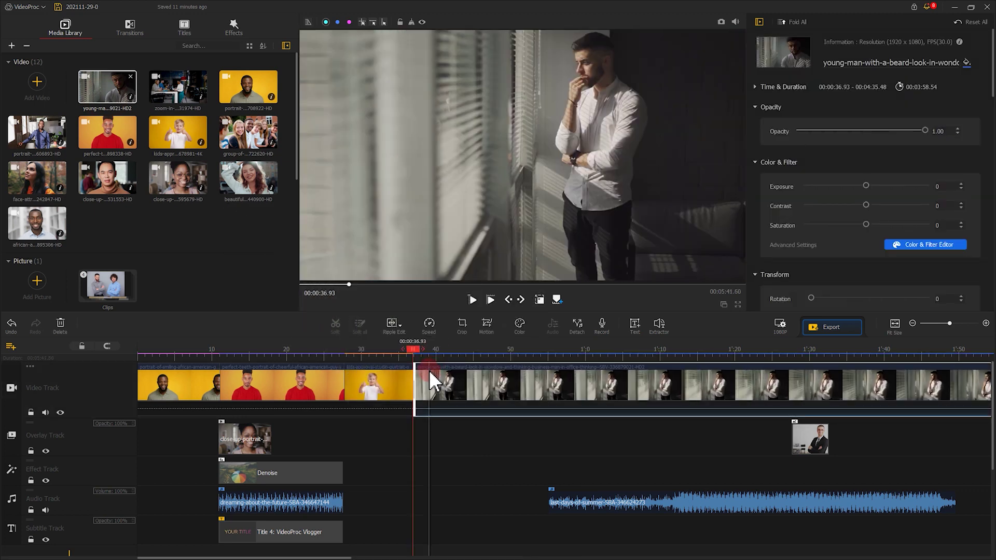
mouse_move(383, 385)
left_mouse_down()
mouse_move(992, 393)
mouse_move(383, 405)
left_mouse_up()
Apply Move Backward to the kids clip so it follows the bearded-man clip.
right_click(386, 408)
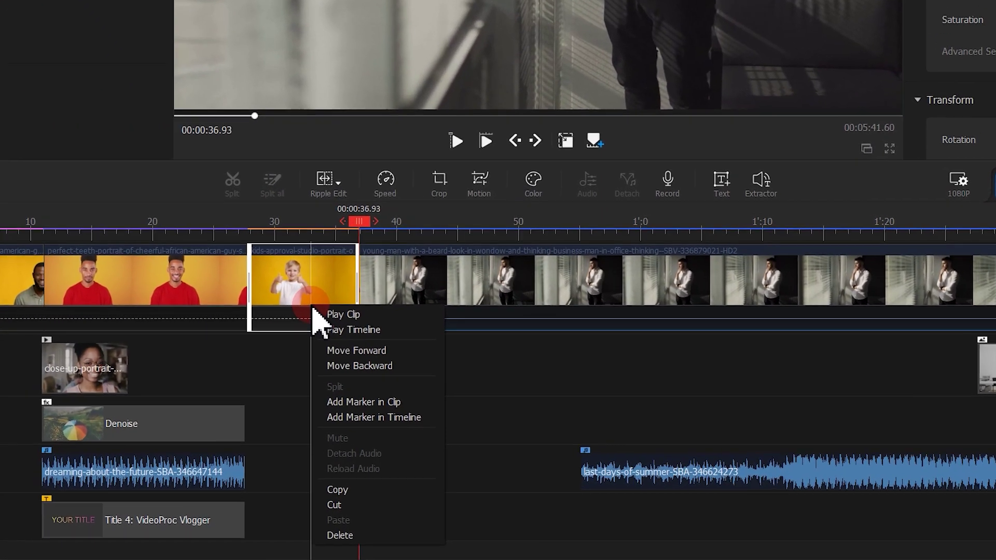
left_click(340, 363)
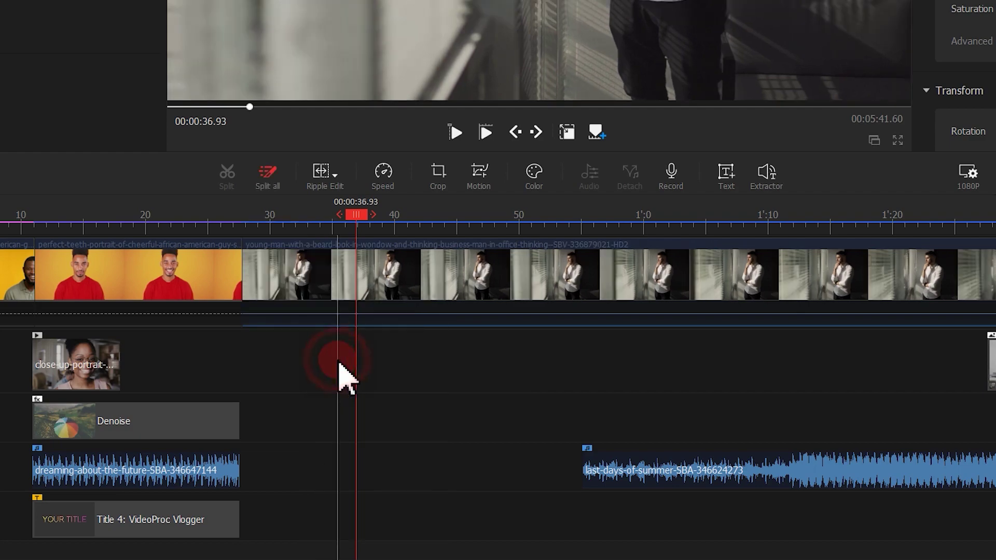
left_click_drag(338, 363, 803, 559)
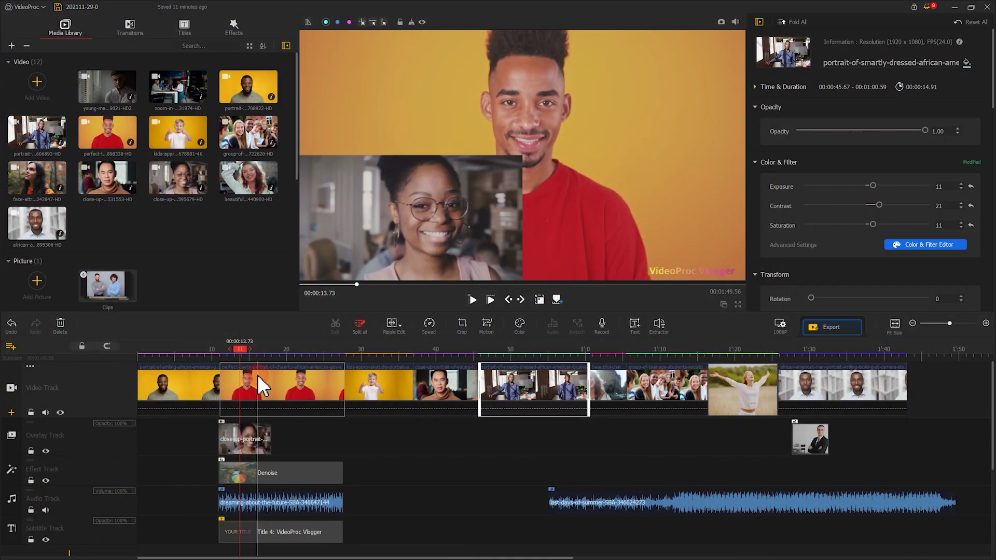
left_click(258, 377)
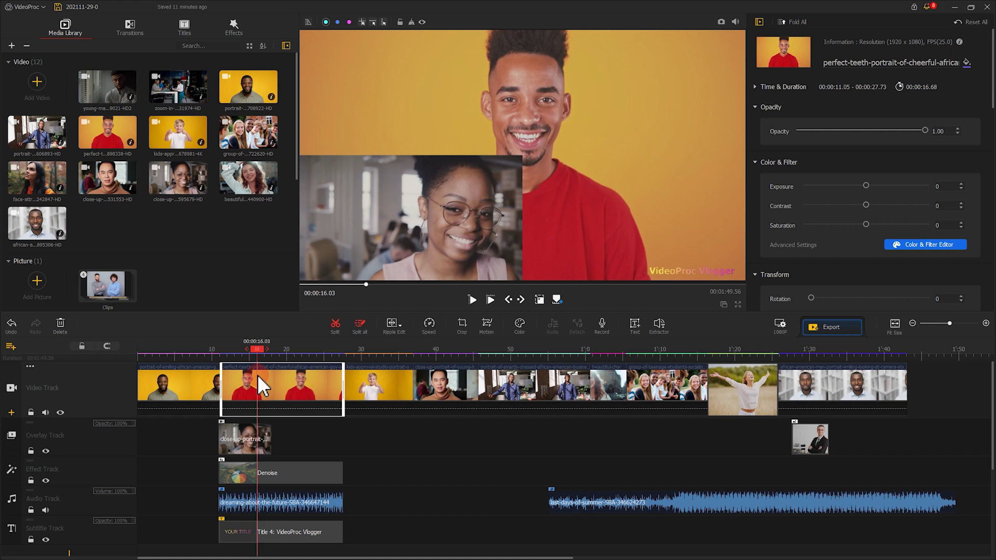
left_click_drag(254, 447, 430, 446)
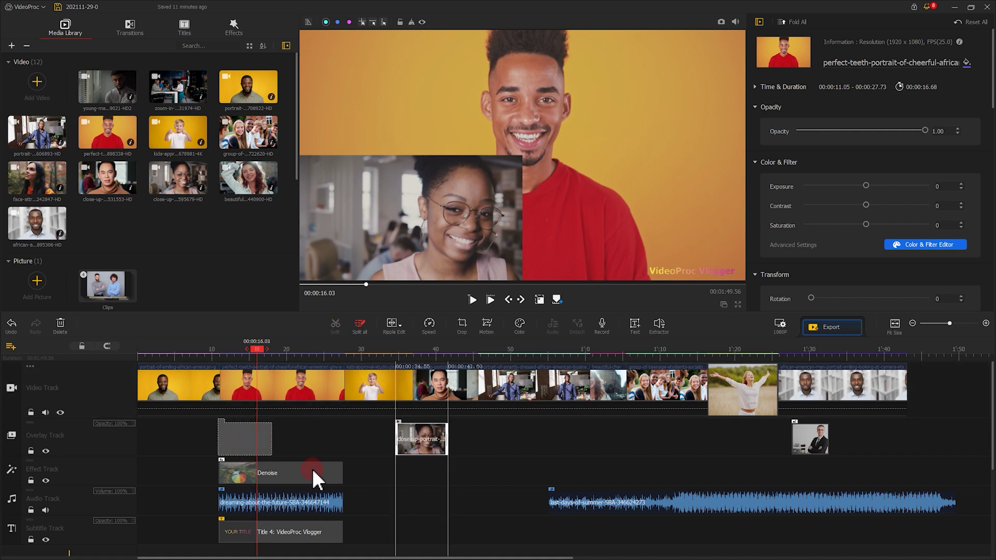
left_click_drag(313, 469, 502, 472)
left_click_drag(307, 498, 481, 501)
left_click_drag(262, 531, 446, 530)
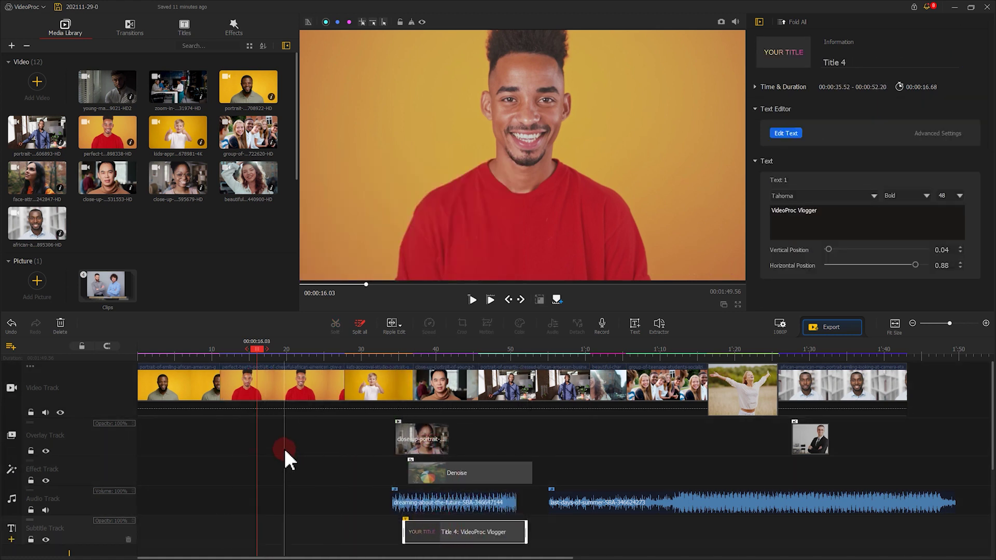
left_click(474, 299)
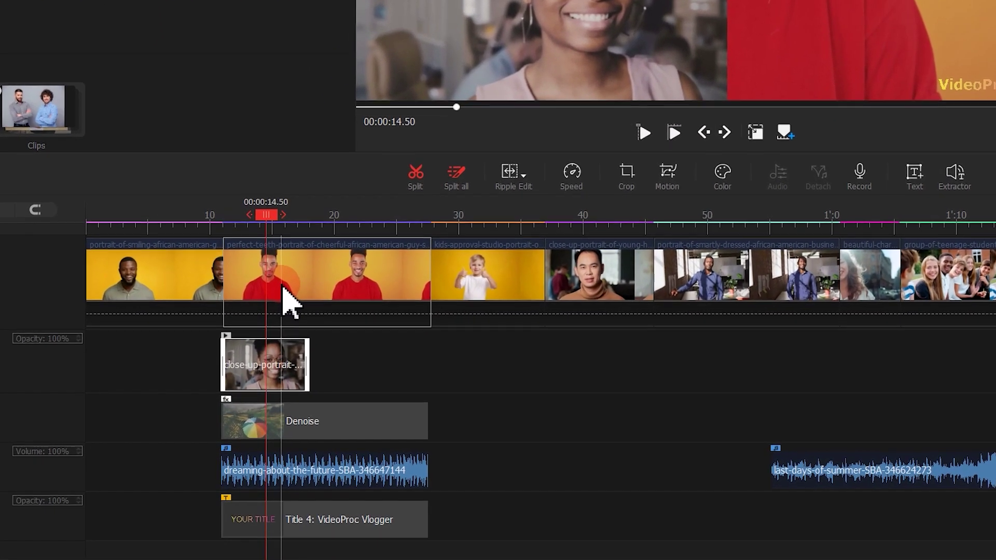
Preview the red-shirt clip alone with Play Clip, pause it, then double-click it to replay.
right_click(282, 286)
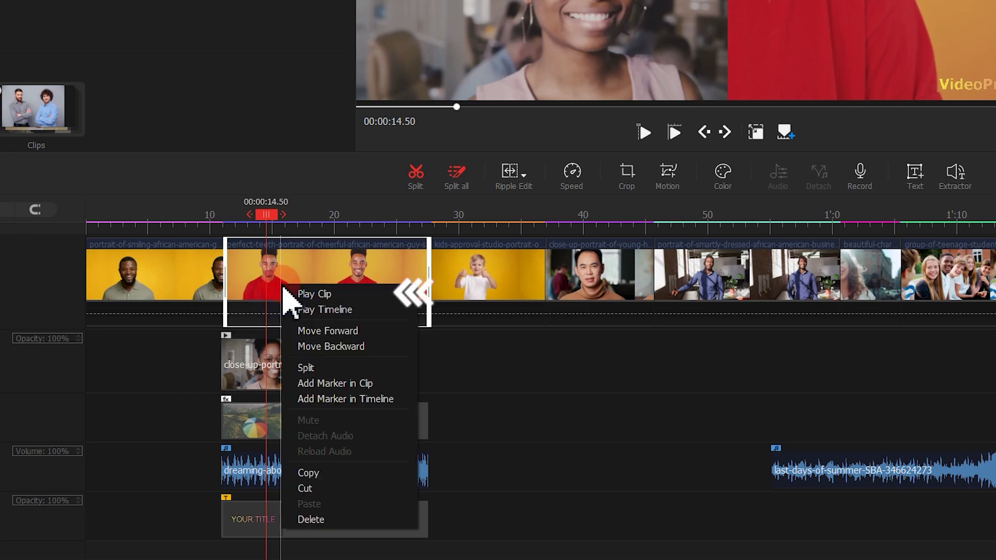
left_click(307, 295)
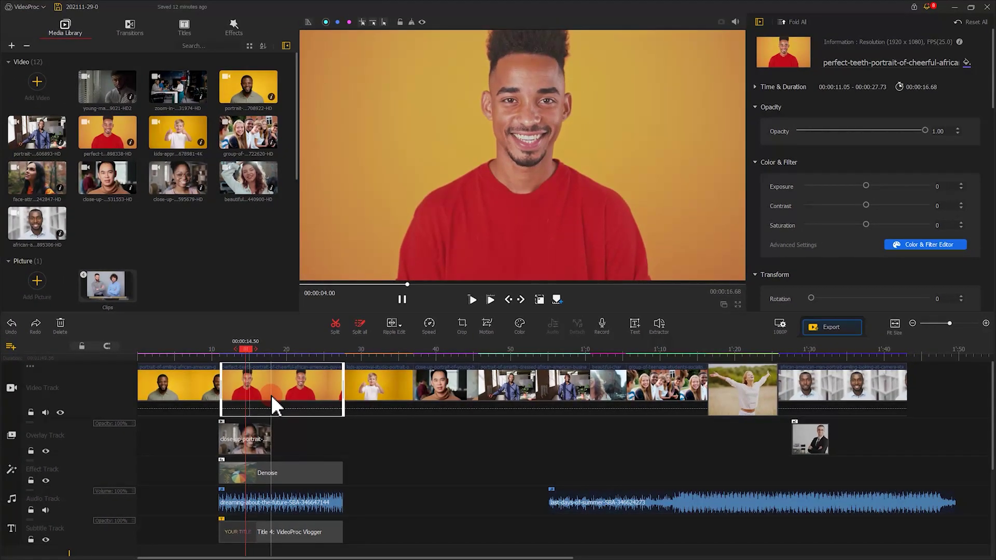
left_click(402, 300)
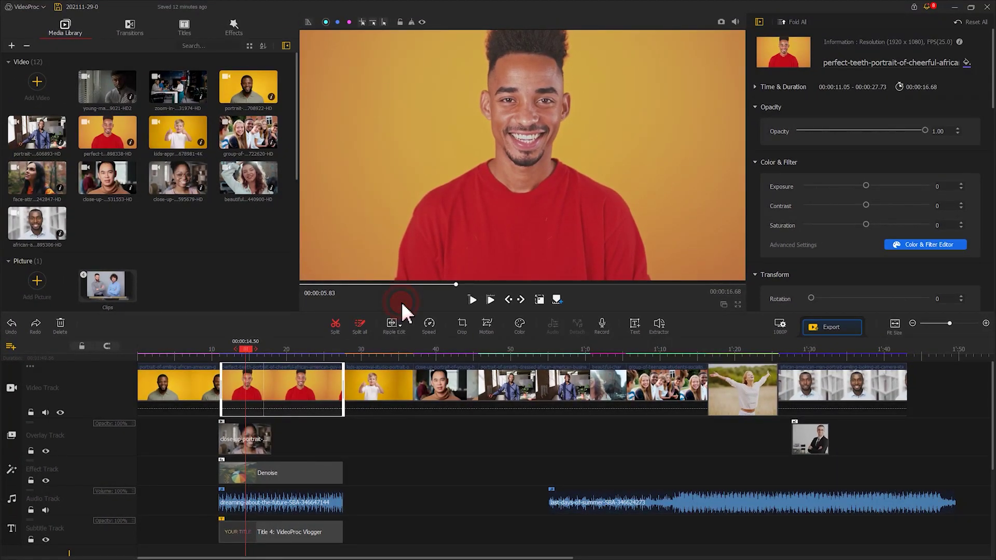
left_click(359, 387)
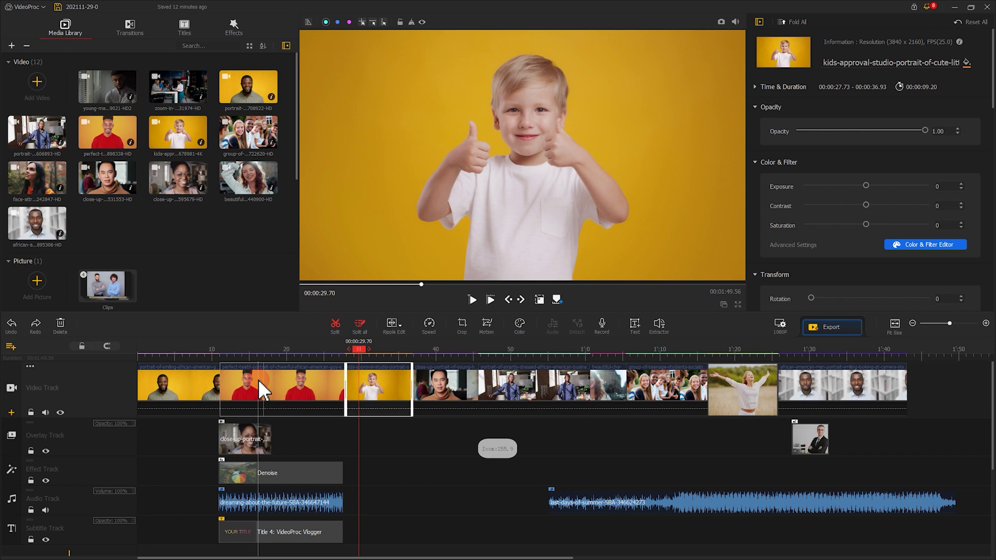
double_click(263, 392)
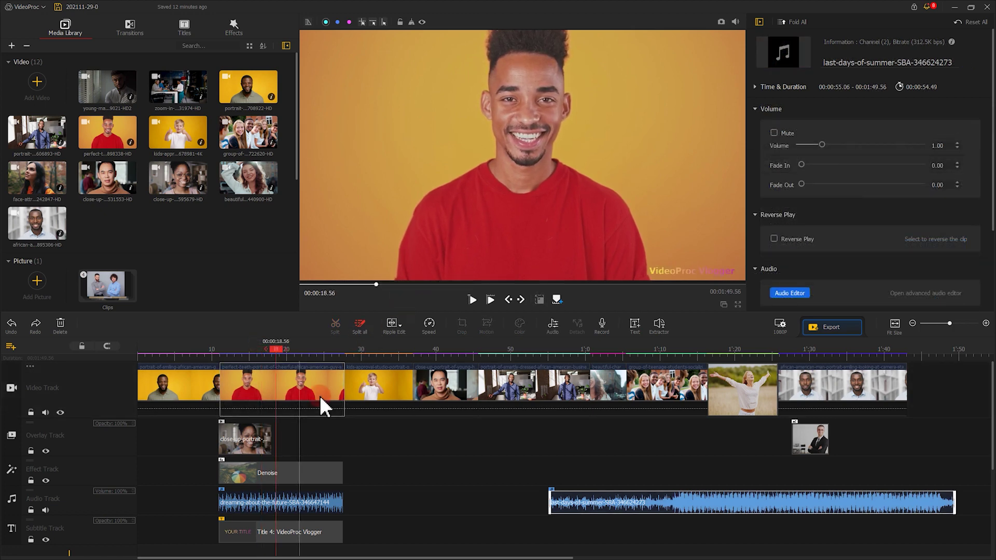
Play only the dreaming-about-the-future music clip via its Play Clip option.
right_click(289, 502)
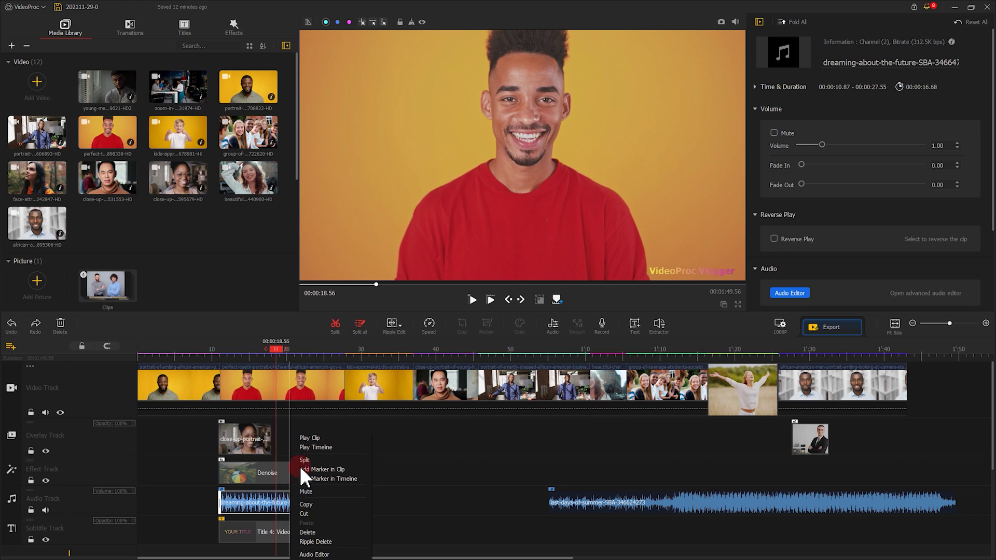
left_click(307, 440)
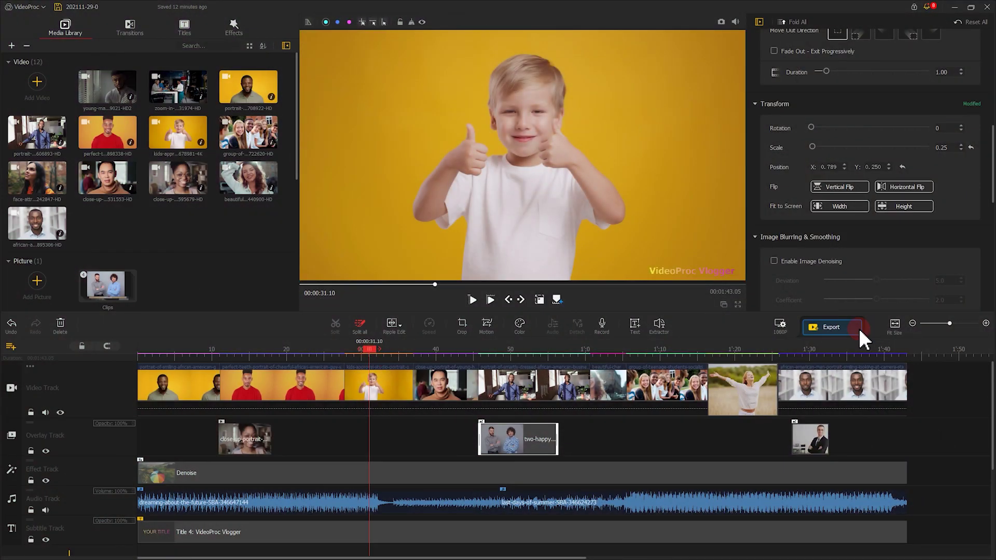
Open Export Settings for MP4 output at 1920 x 1080, 30 FPS, AVC (H.264).
left_click(860, 333)
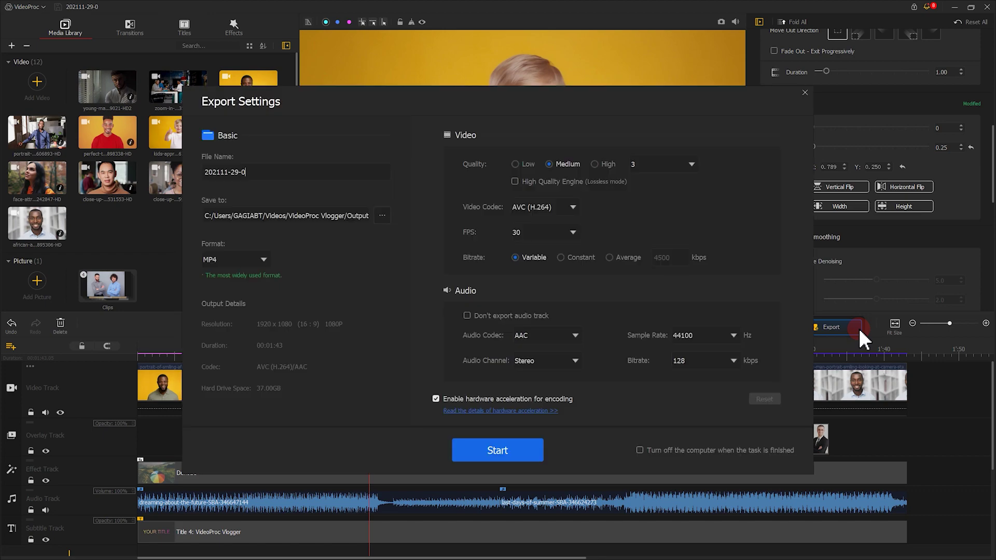